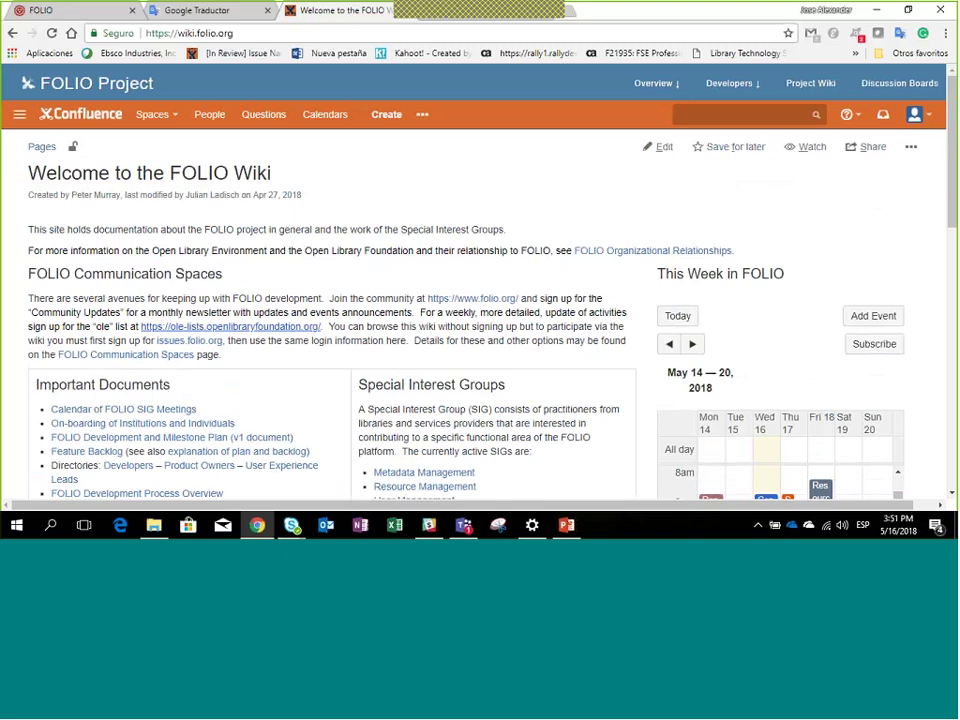
# - Switch to the FOLIO page and load folio-snapshot-stable.aws.indexdata.com/users, filtered to active users and sorted by name
pyautogui.click(84, 14)
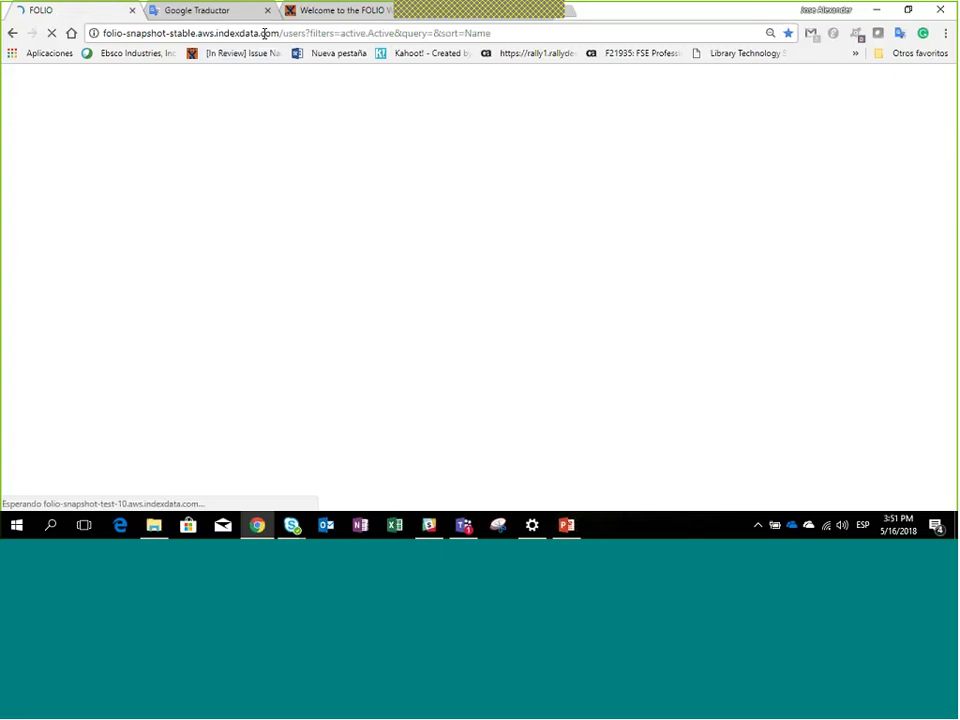
pyautogui.click(297, 37)
pyautogui.moveTo(491, 33); pyautogui.dragTo(254, 33)
pyautogui.moveTo(317, 25); pyautogui.dragTo(71, 32)
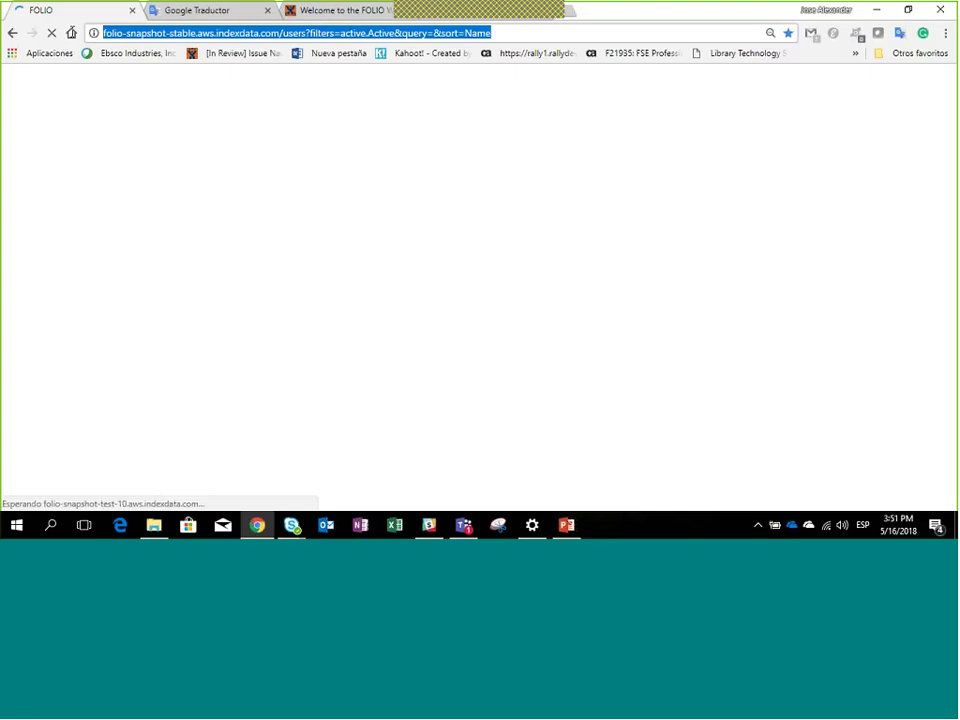
pyautogui.press('Down')
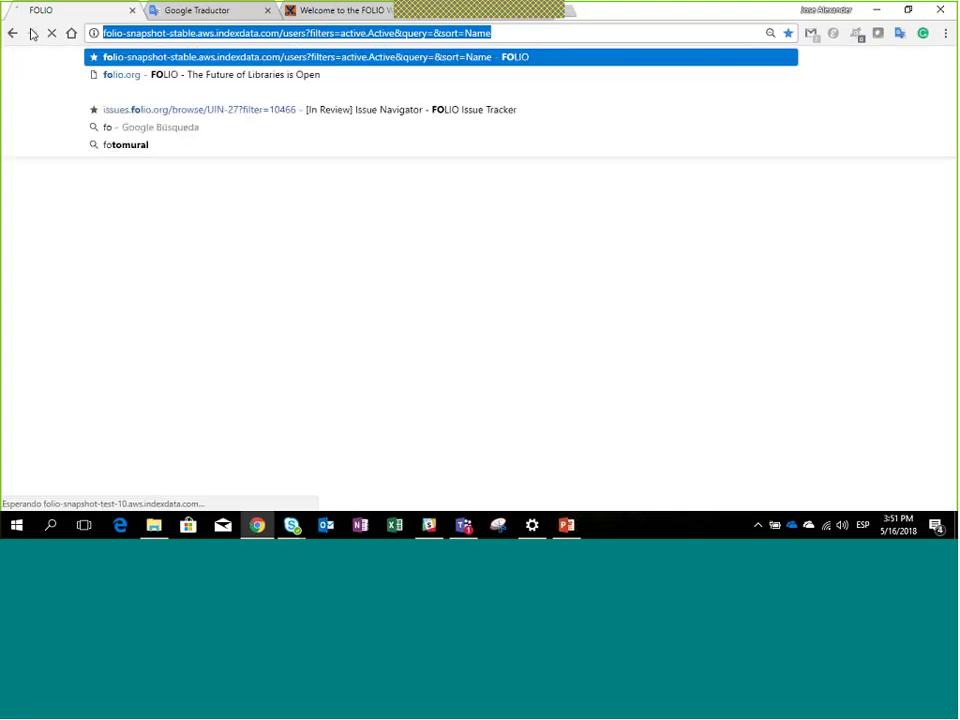
pyautogui.write('fo')
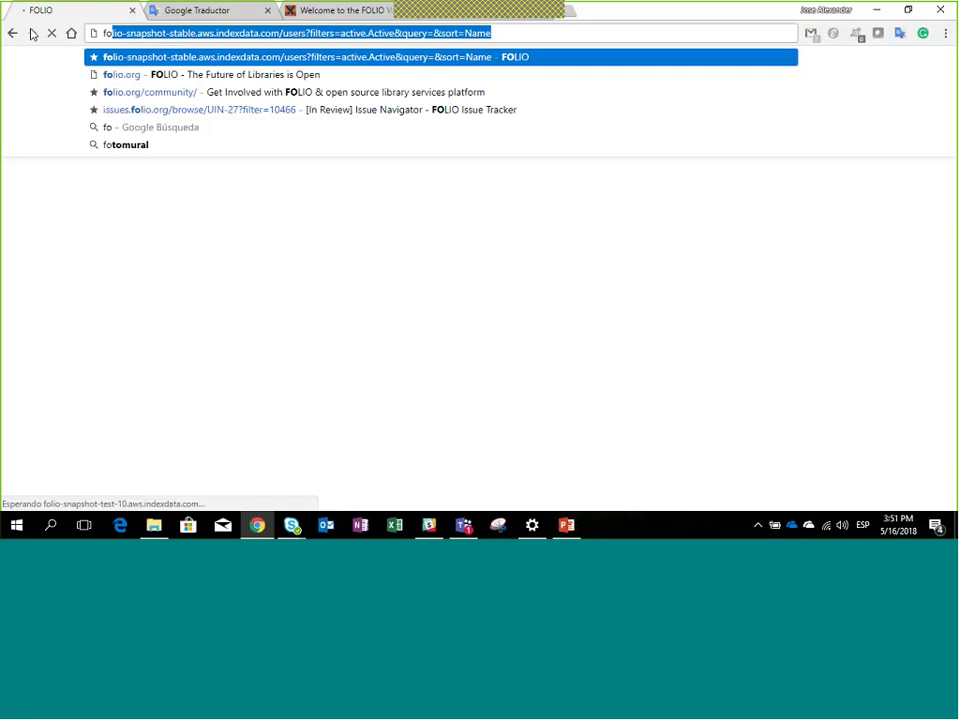
pyautogui.press('Return')
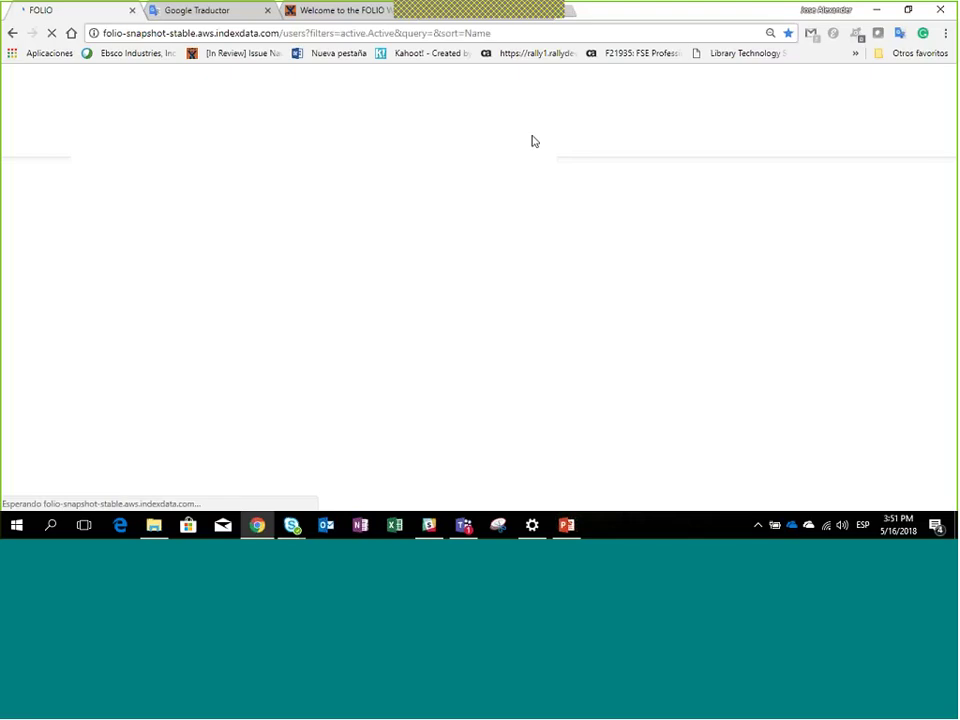
pyautogui.click(284, 32)
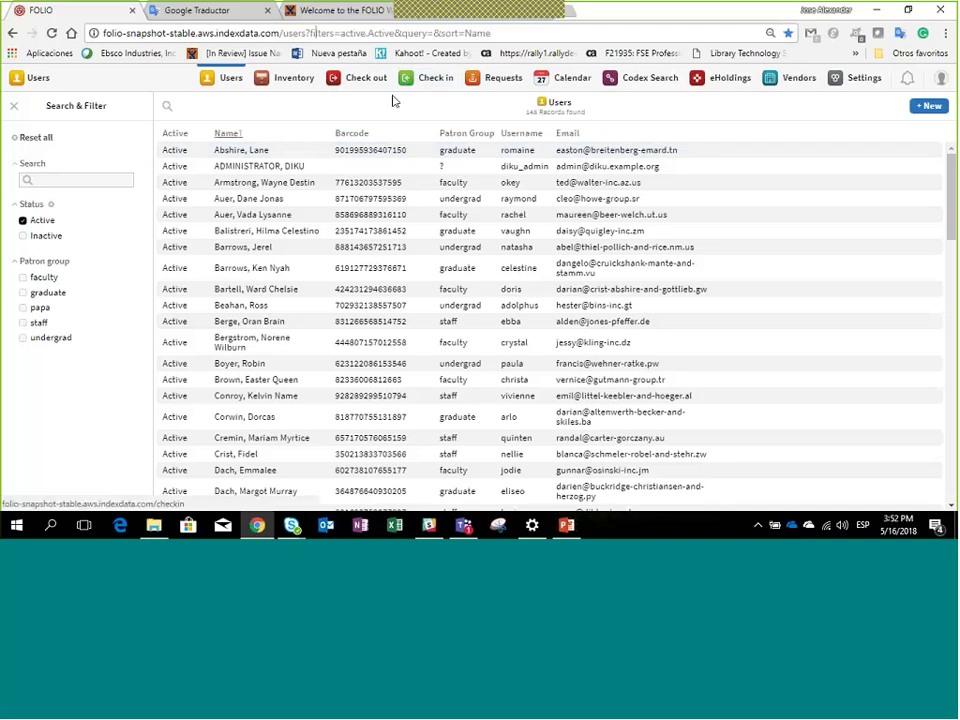
# - Open the ID demos folio text file from the desktop, then return to Chrome and open FOLIO's Check out app
pyautogui.hotkey('alt', 'Tab')
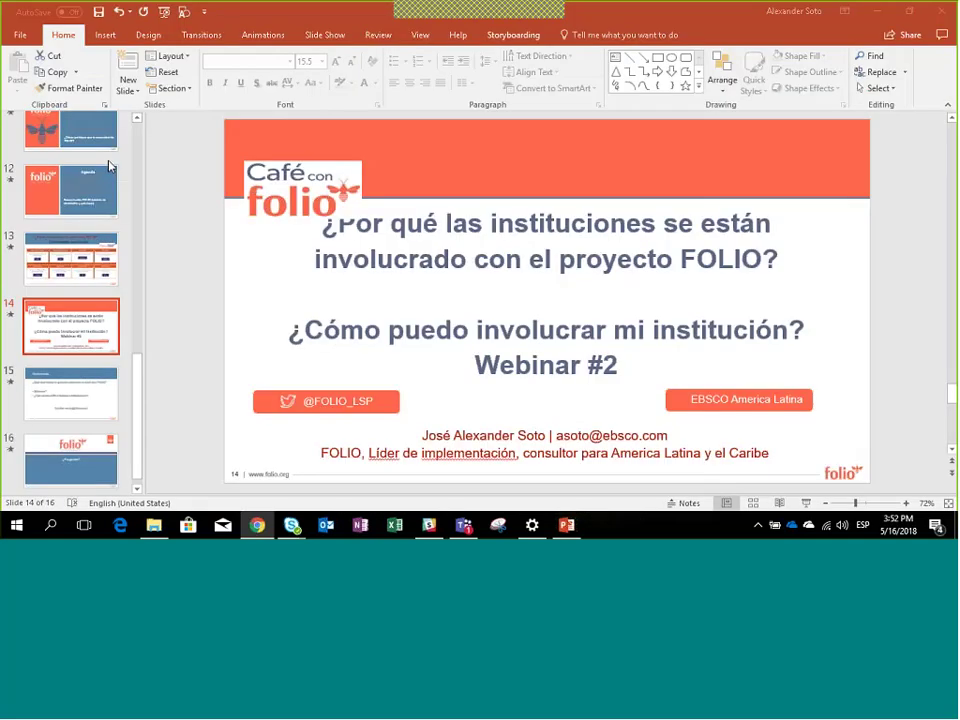
pyautogui.press('super+d')
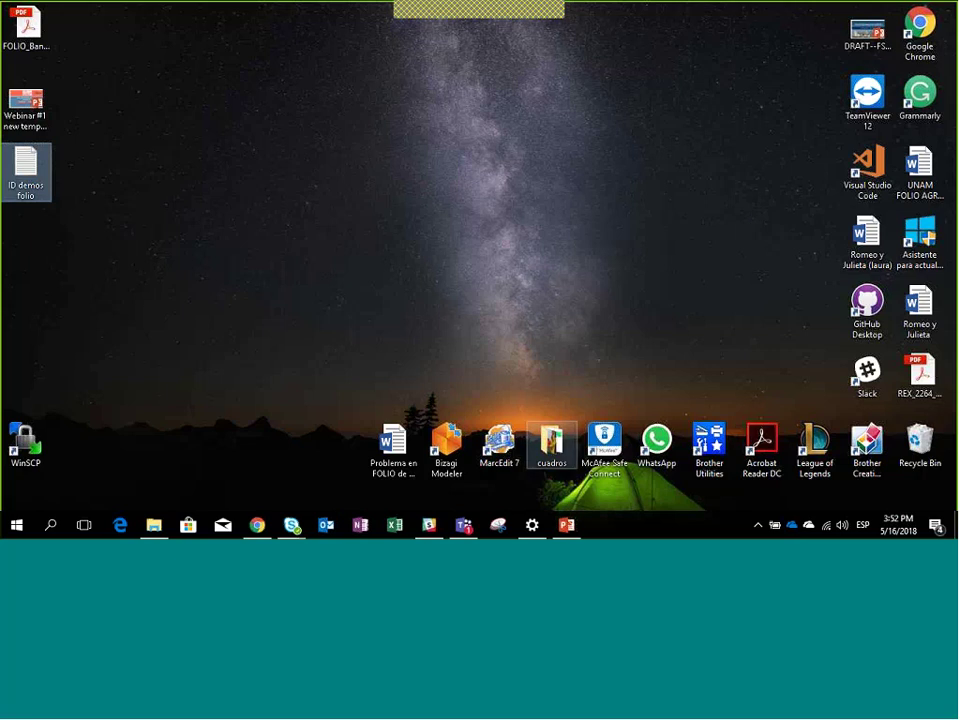
pyautogui.doubleClick(535, 463)
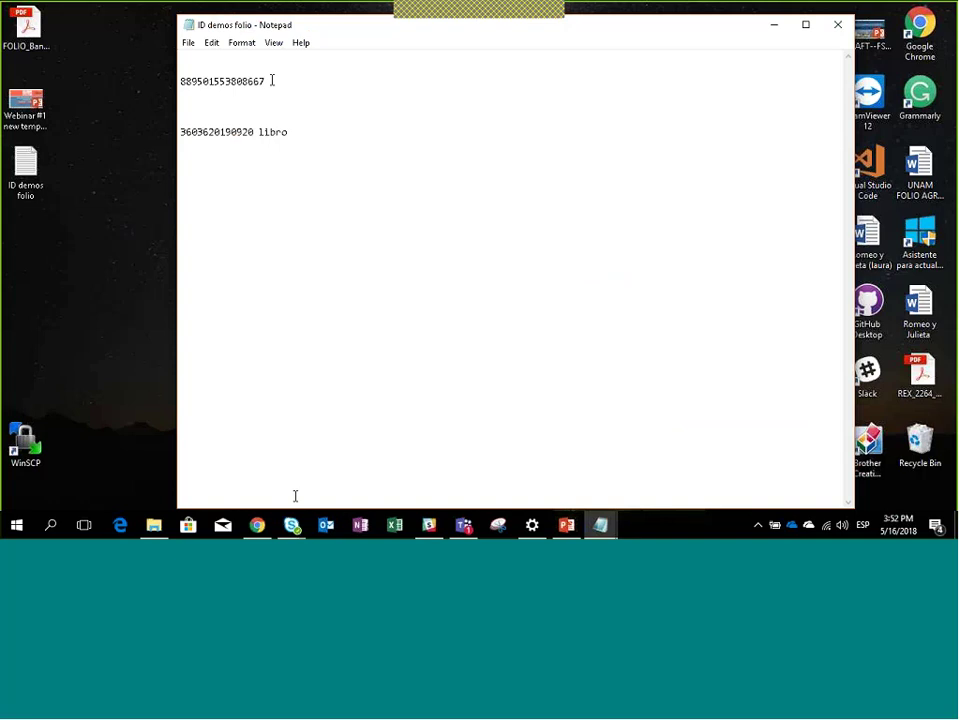
pyautogui.click(257, 525)
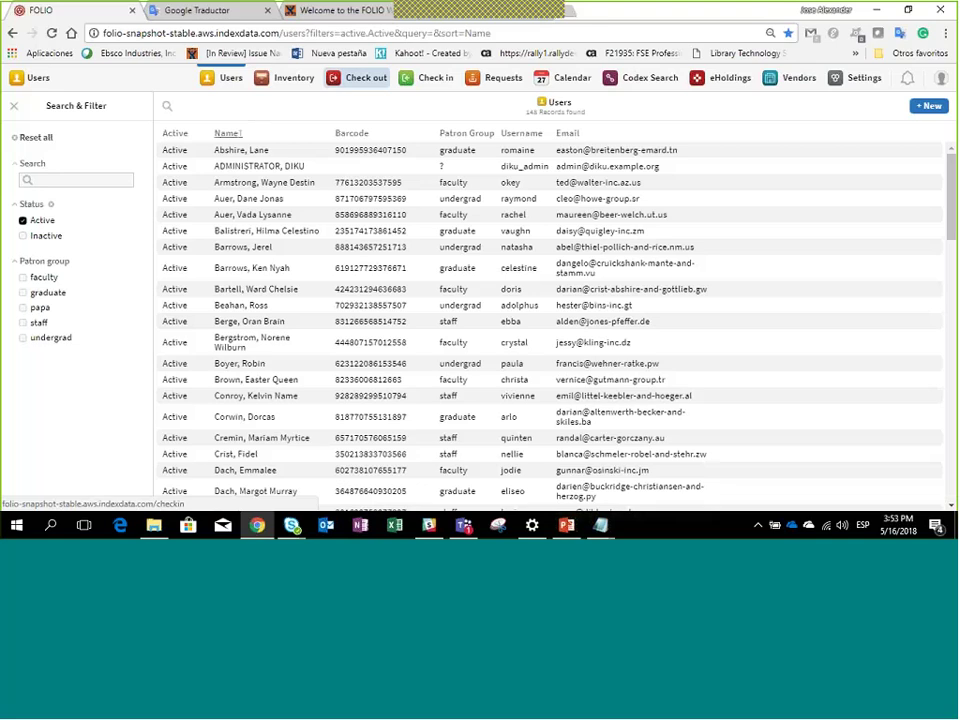
pyautogui.click(358, 80)
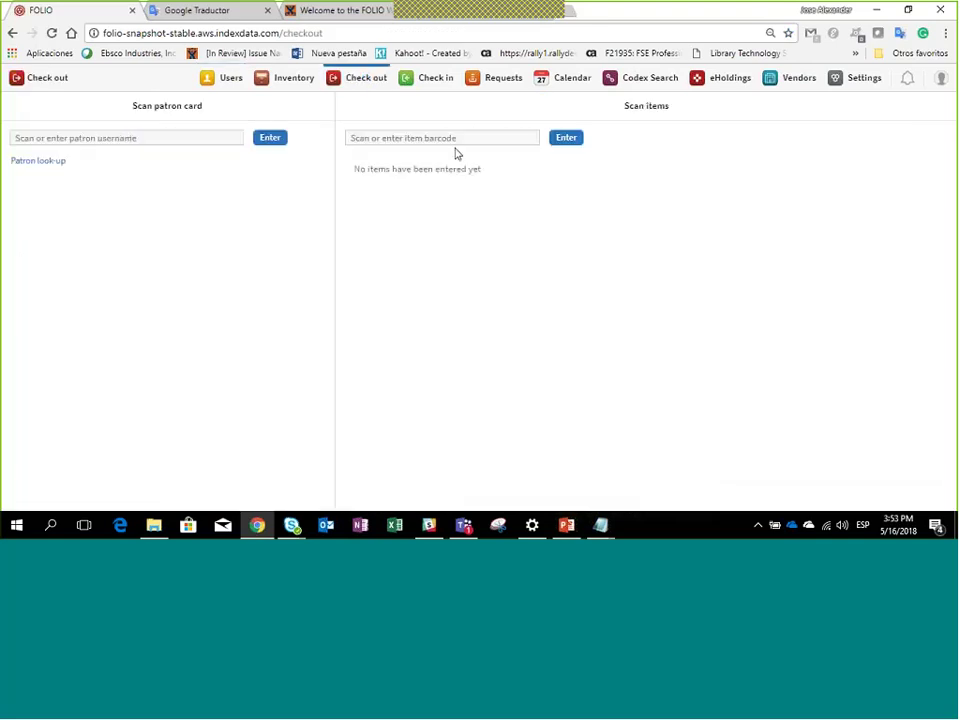
# - Try to look up the patron for checkout by entering the patron's barcode number
pyautogui.click(142, 139)
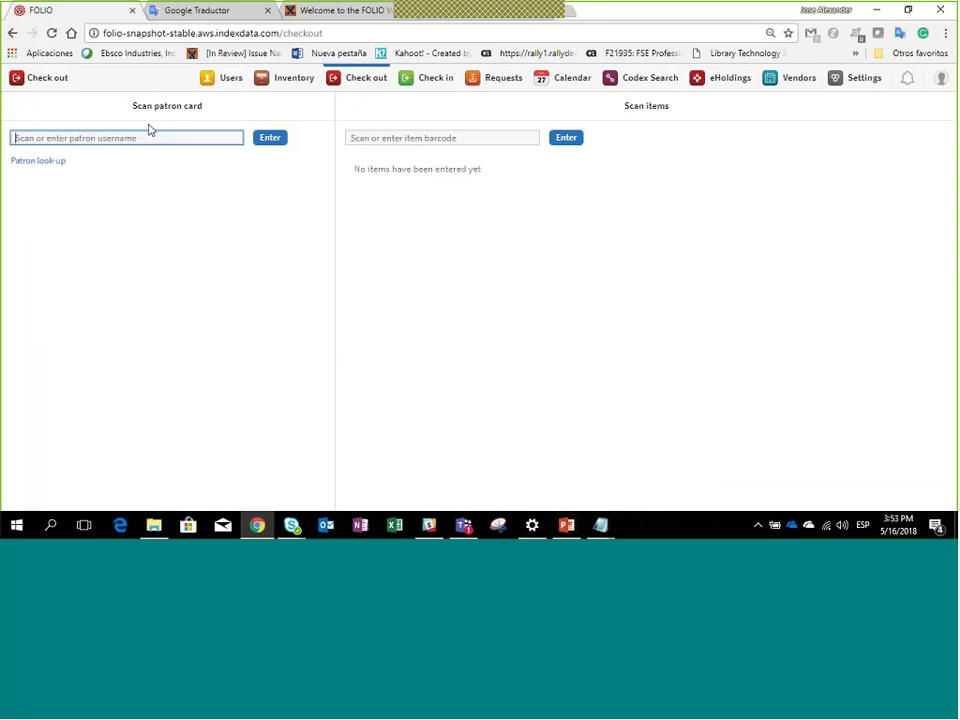
pyautogui.write('88950553808667')
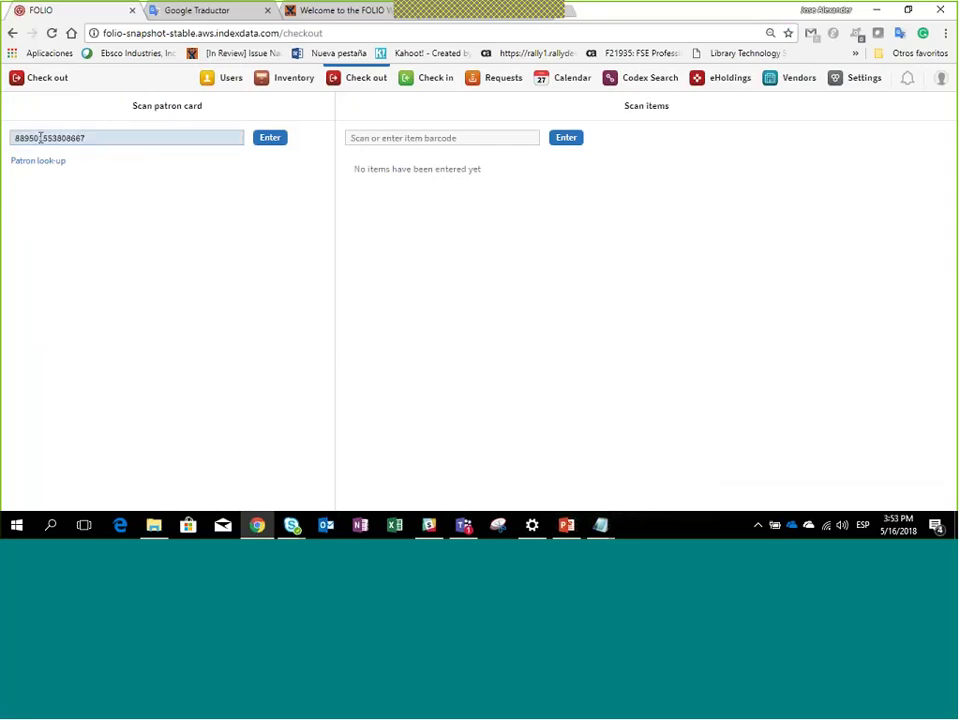
pyautogui.click(34, 162)
pyautogui.click(270, 140)
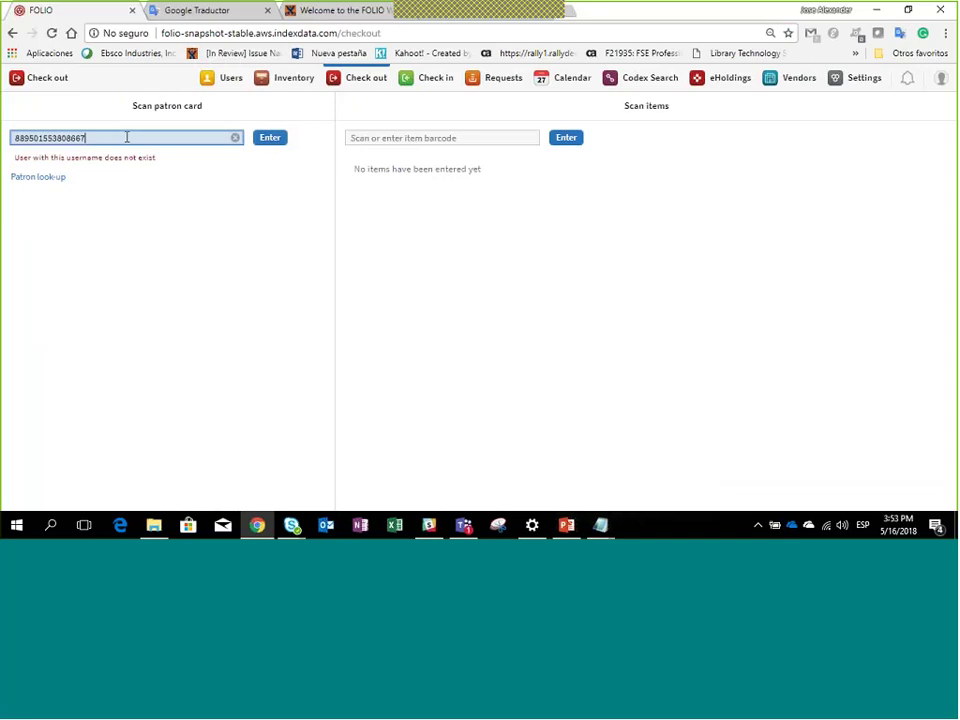
# - Identify the borrower by entering the patron's username, and continue with the patron acting as Self
pyautogui.moveTo(127, 137); pyautogui.dragTo(4, 134)
pyautogui.write('ro')
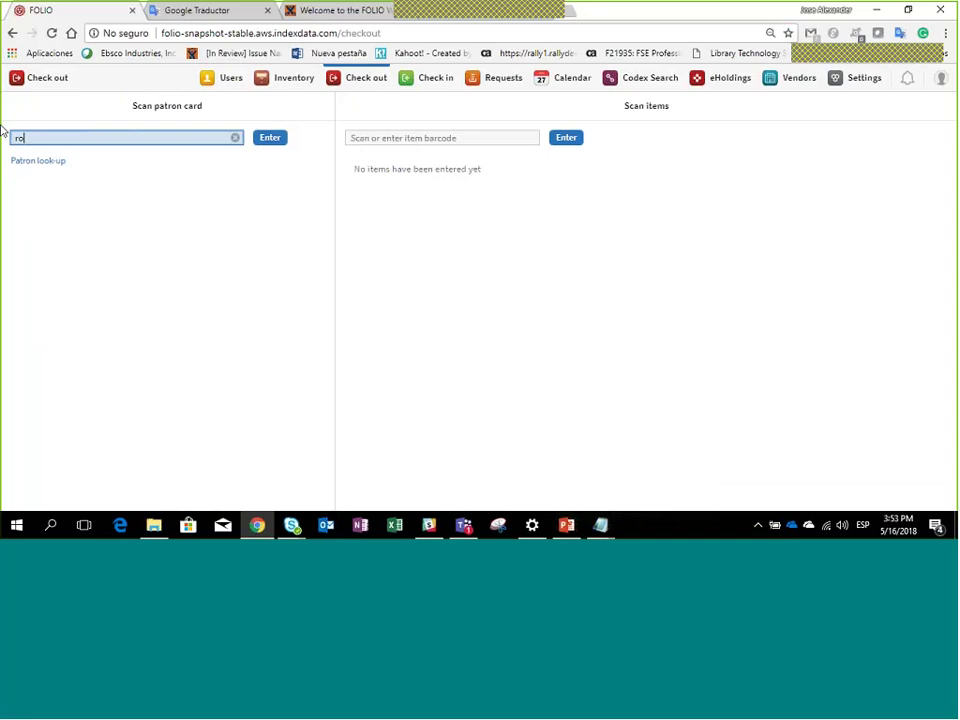
pyautogui.write('llin')
pyautogui.press('Return')
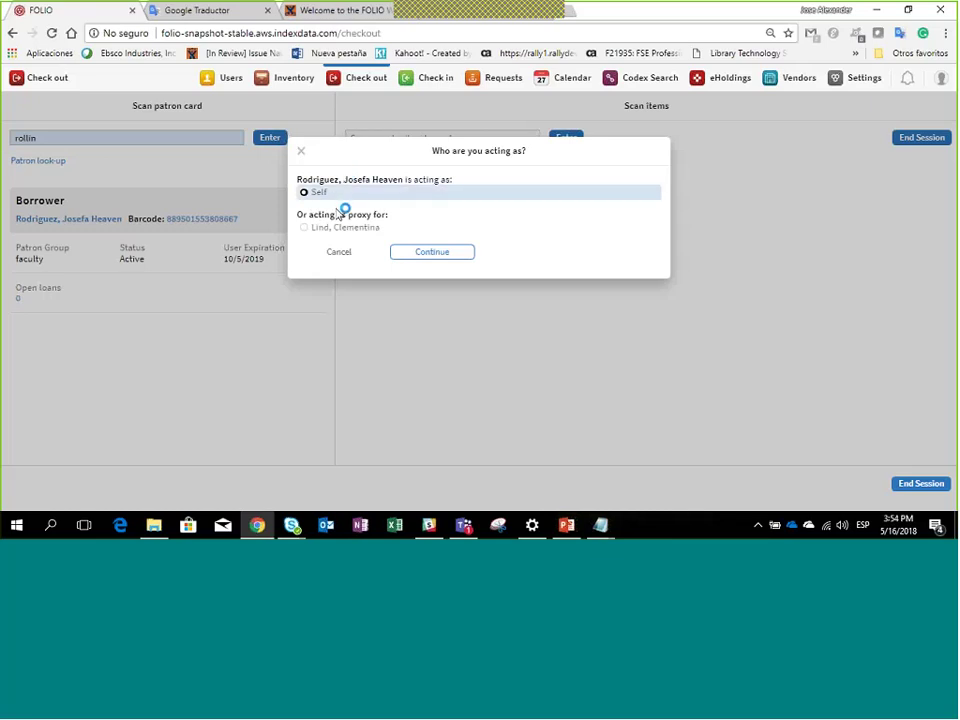
pyautogui.click(432, 258)
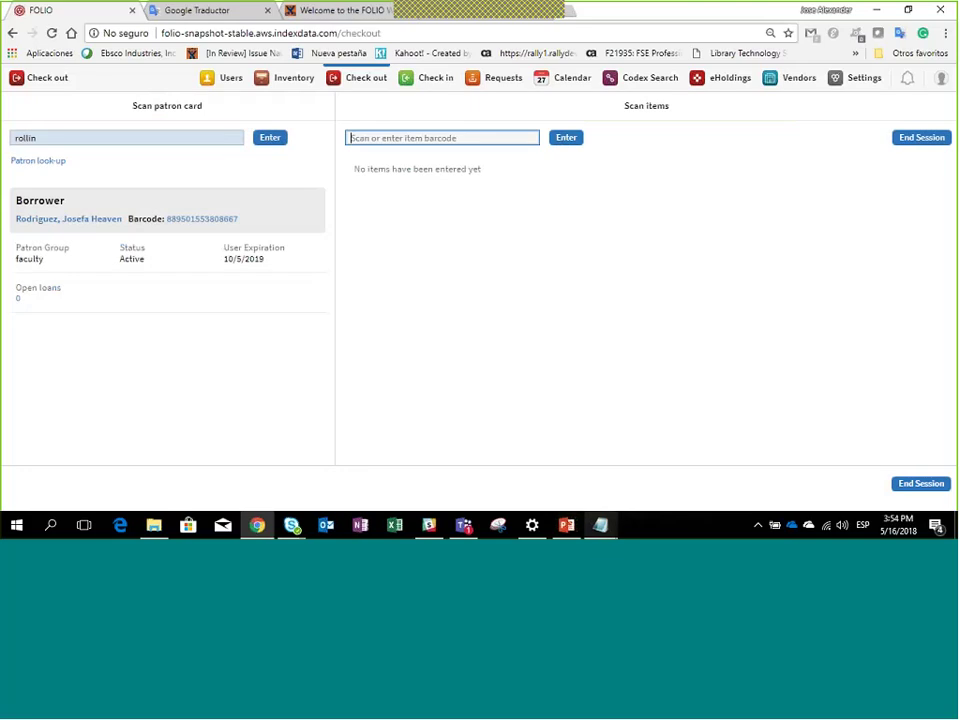
pyautogui.click(600, 525)
pyautogui.click(638, 475)
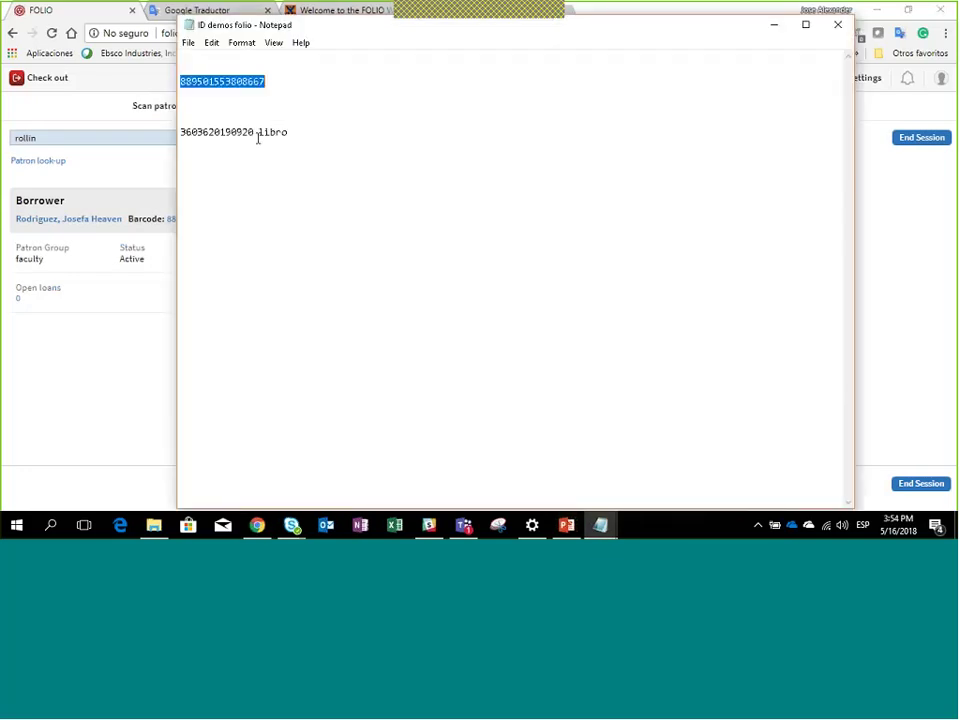
pyautogui.moveTo(254, 132); pyautogui.dragTo(181, 132)
pyautogui.hotkey('ctrl', 'c')
pyautogui.hotkey('alt', 'Tab')
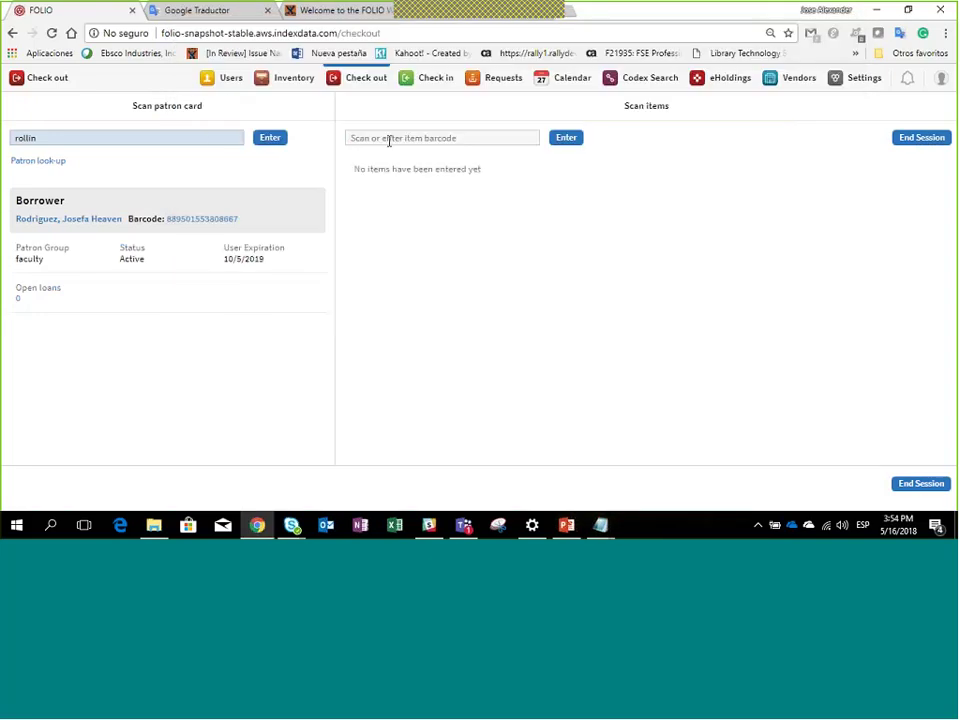
pyautogui.click(390, 142)
pyautogui.hotkey('ctrl', 'v')
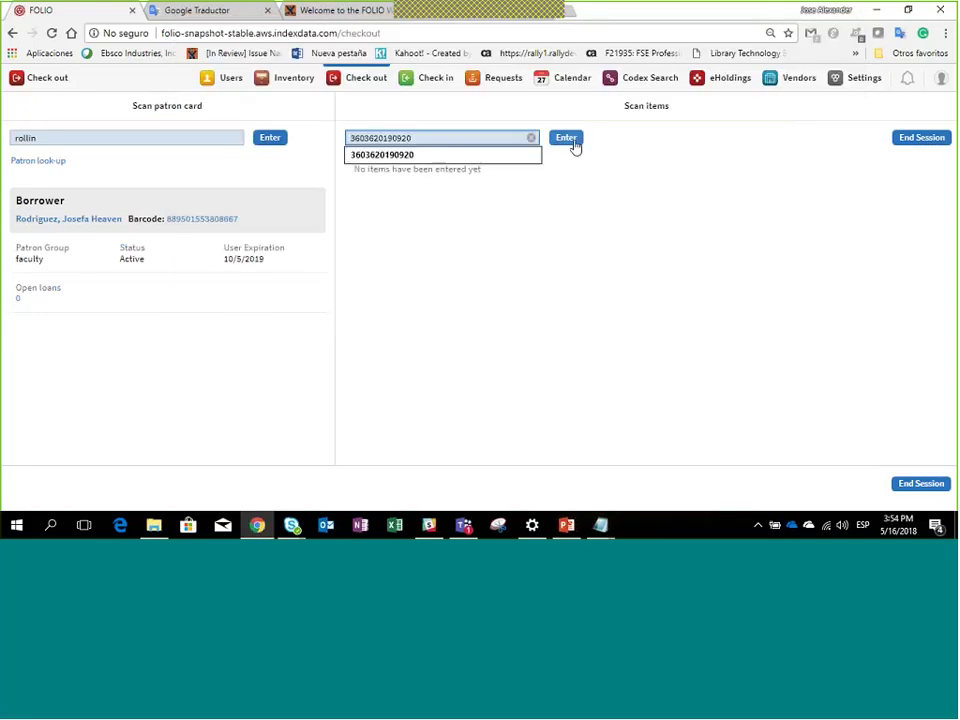
pyautogui.click(574, 143)
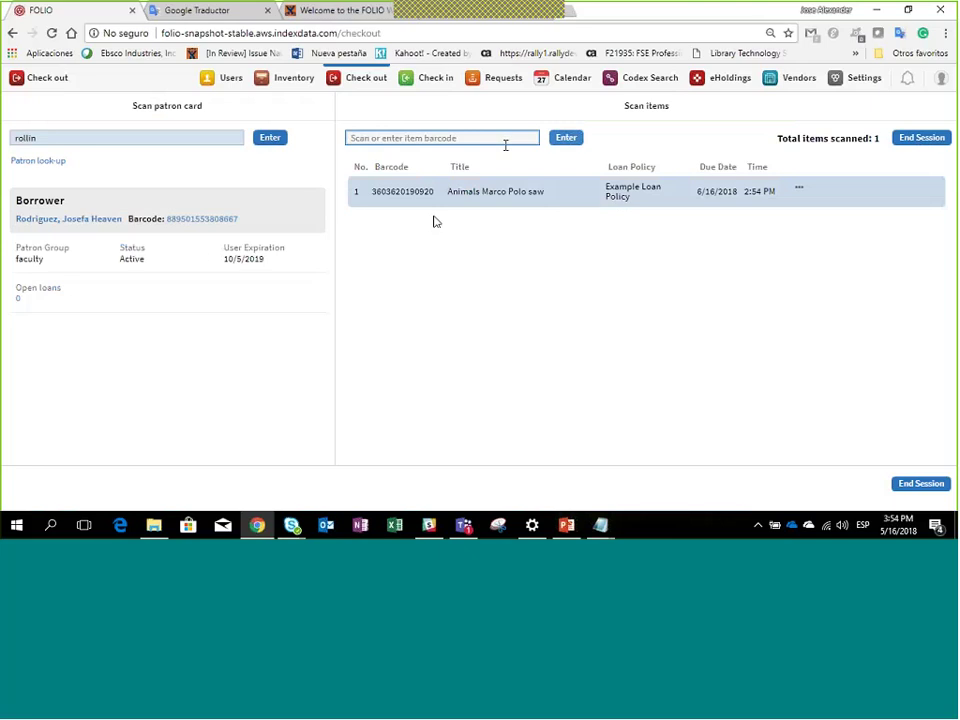
pyautogui.click(801, 193)
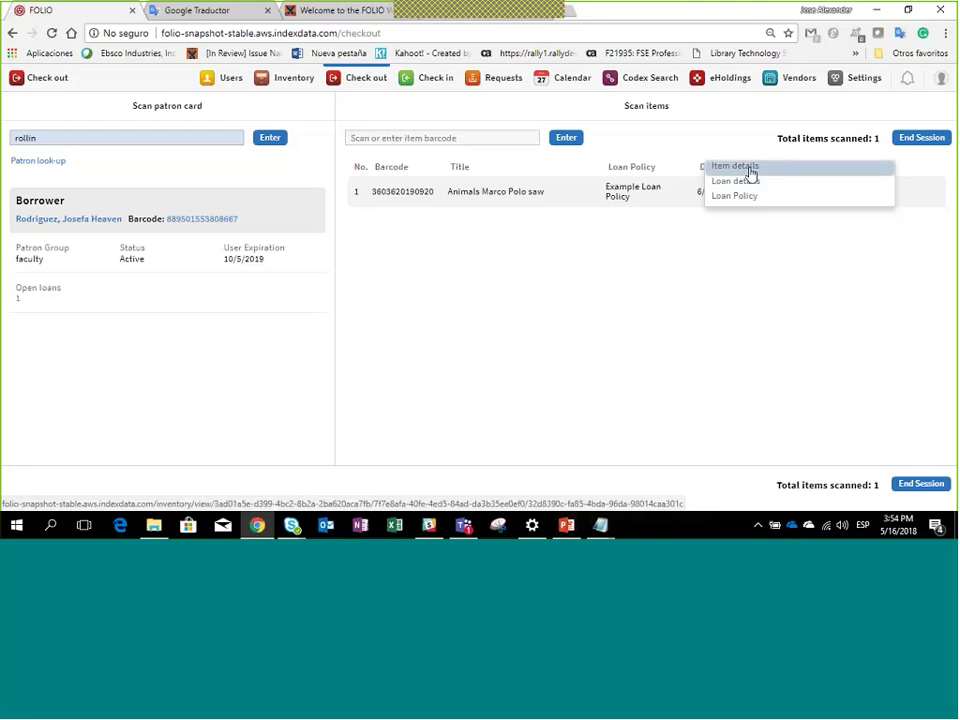
pyautogui.click(750, 172)
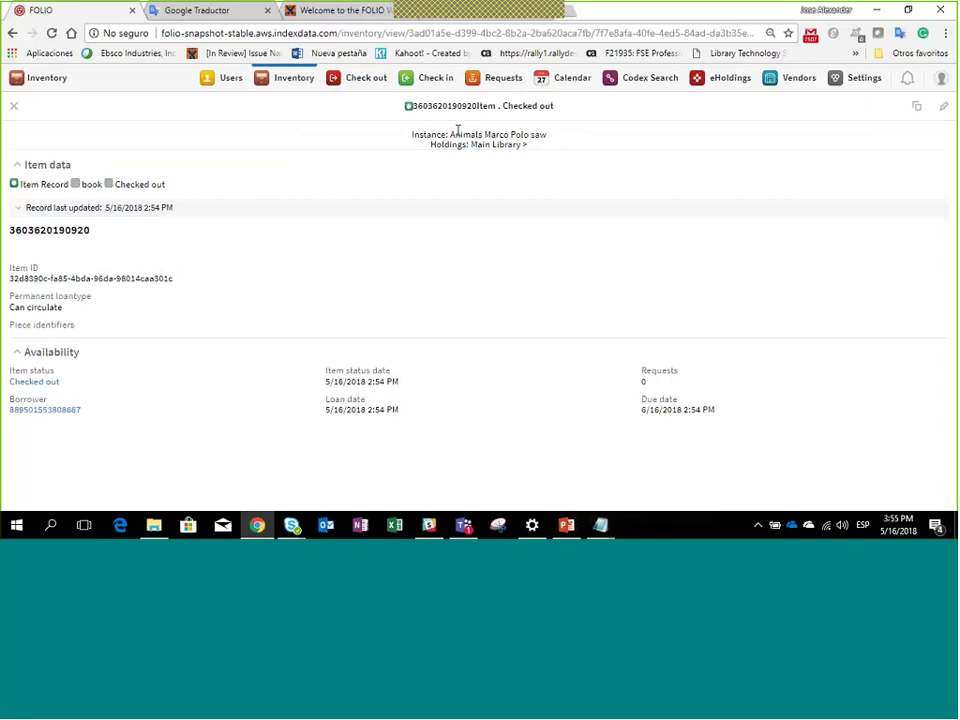
# - Switch to PowerPoint, move slide 14's Café con folio logo to the left end of the header band, and start the slide show from that slide
pyautogui.click(567, 528)
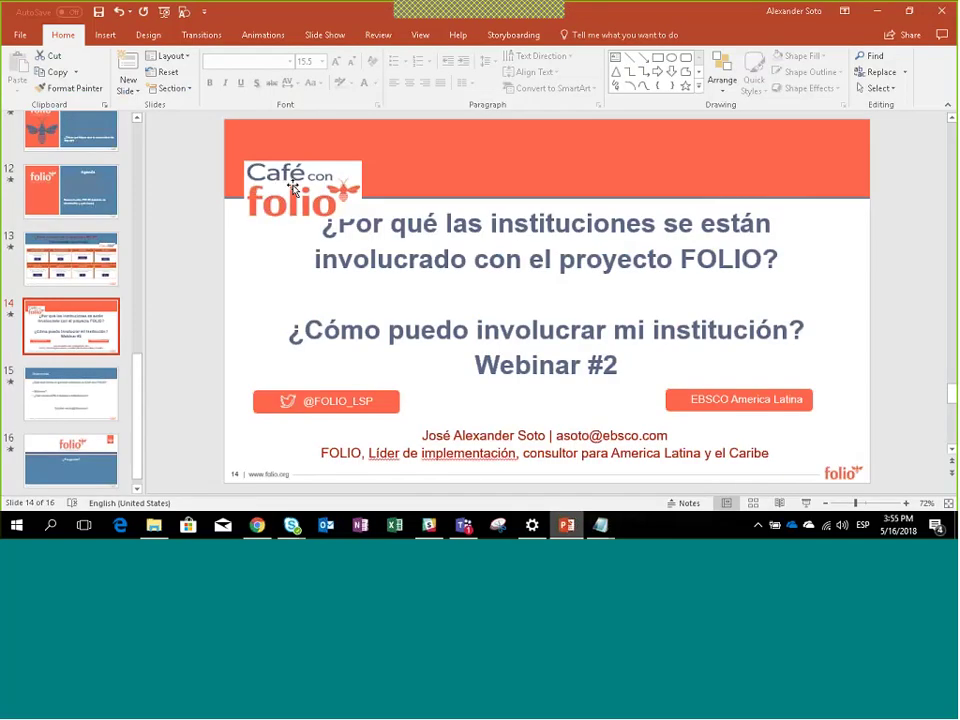
pyautogui.moveTo(293, 188)
pyautogui.mouseDown()
pyautogui.moveTo(278, 168)
pyautogui.moveTo(282, 180)
pyautogui.mouseUp()
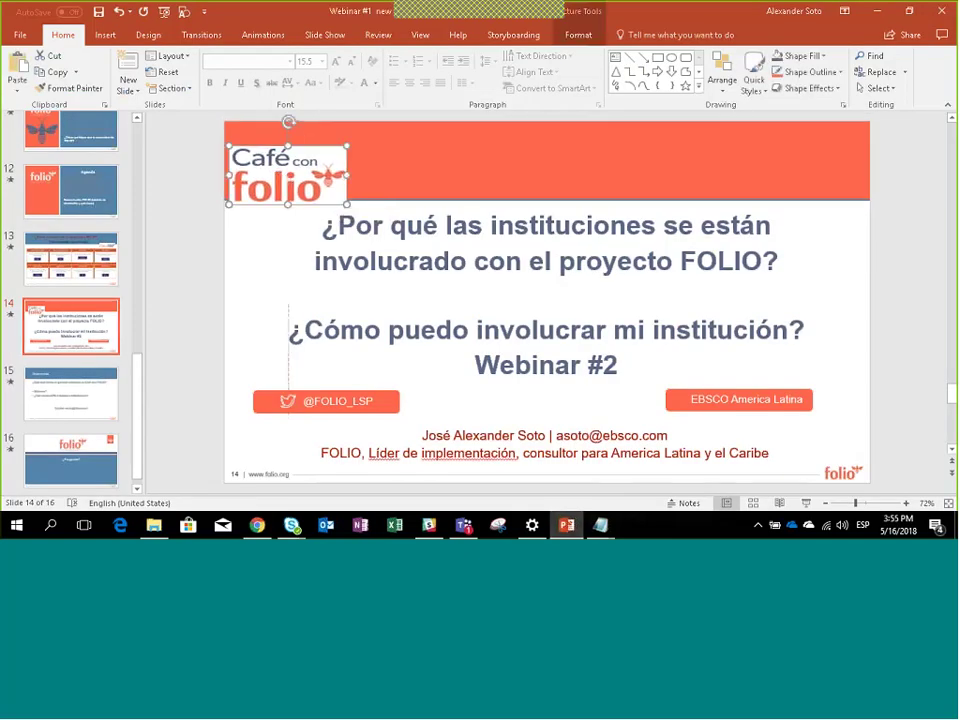
pyautogui.click(806, 503)
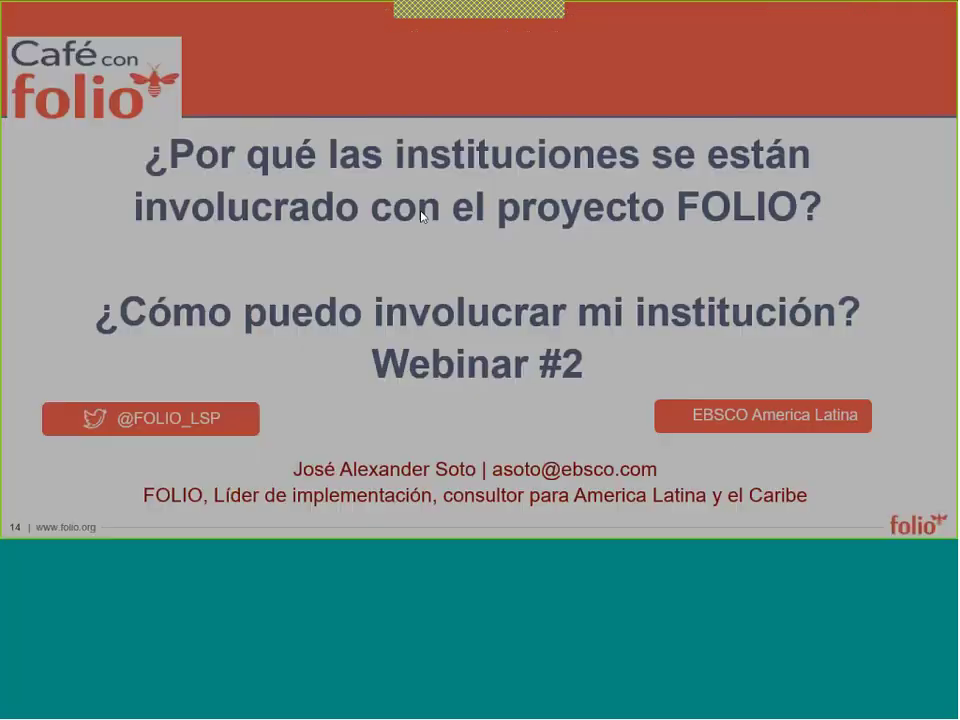